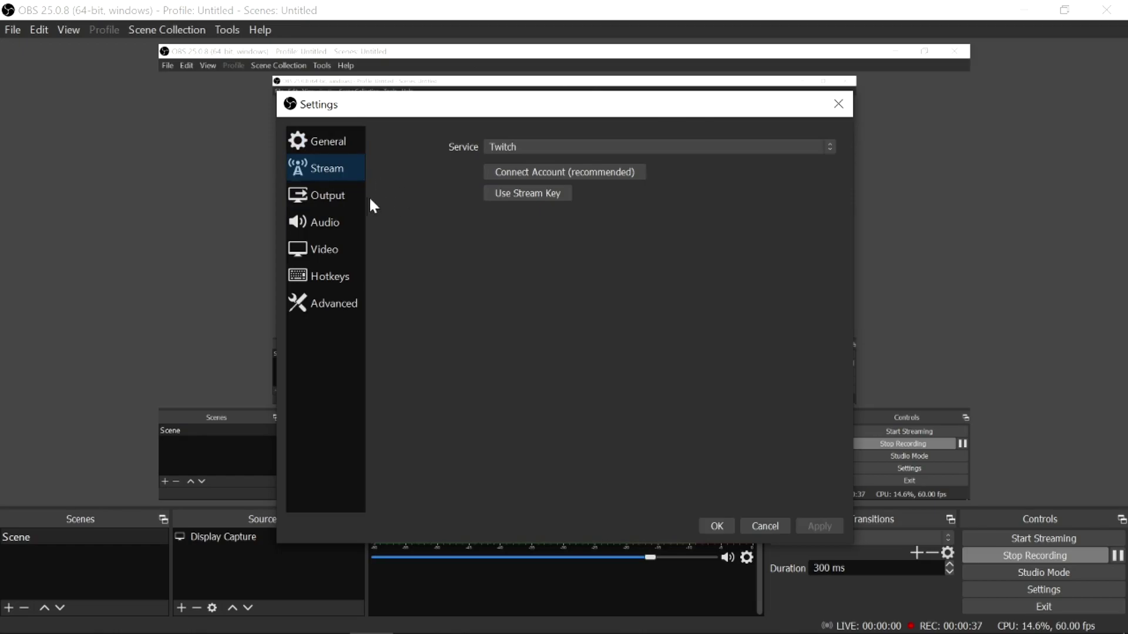
# Examine the recording output settings, including the encoder's rate control, bitrate and B Frames
pyautogui.click(311, 195)
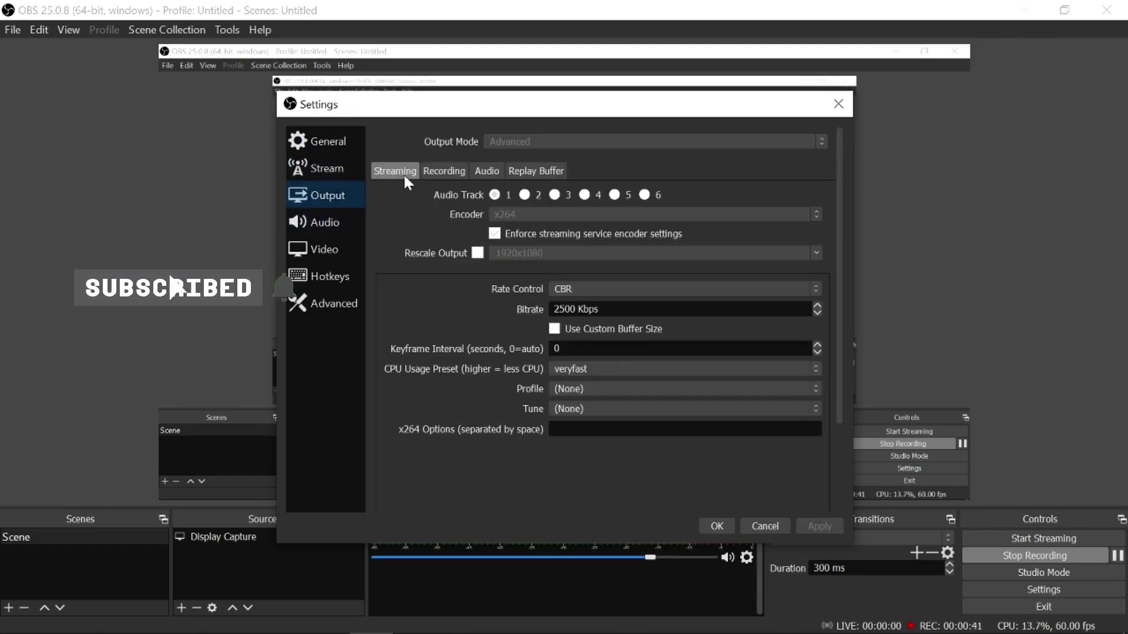
pyautogui.click(449, 171)
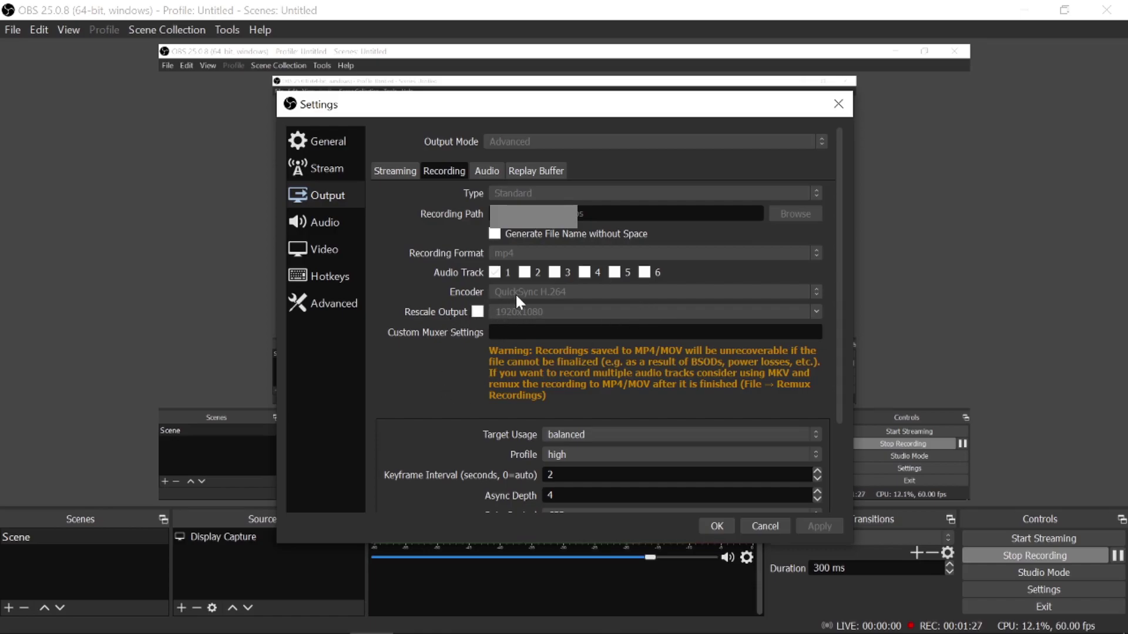
pyautogui.scroll(-3, 524, 297)
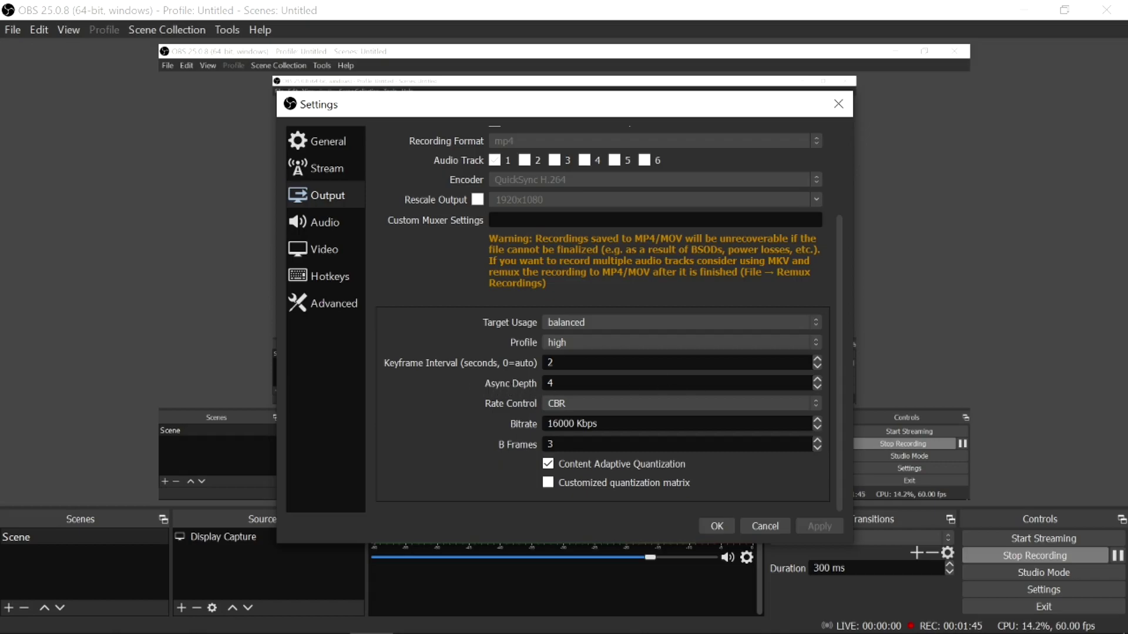
pyautogui.click(587, 401)
pyautogui.click(590, 411)
pyautogui.doubleClick(563, 424)
pyautogui.moveTo(546, 424); pyautogui.dragTo(575, 424)
pyautogui.click(551, 444)
pyautogui.press('Down')
# Review the audio devices, the video resolution and frame rate settings, and the hotkey assignments
pyautogui.click(355, 224)
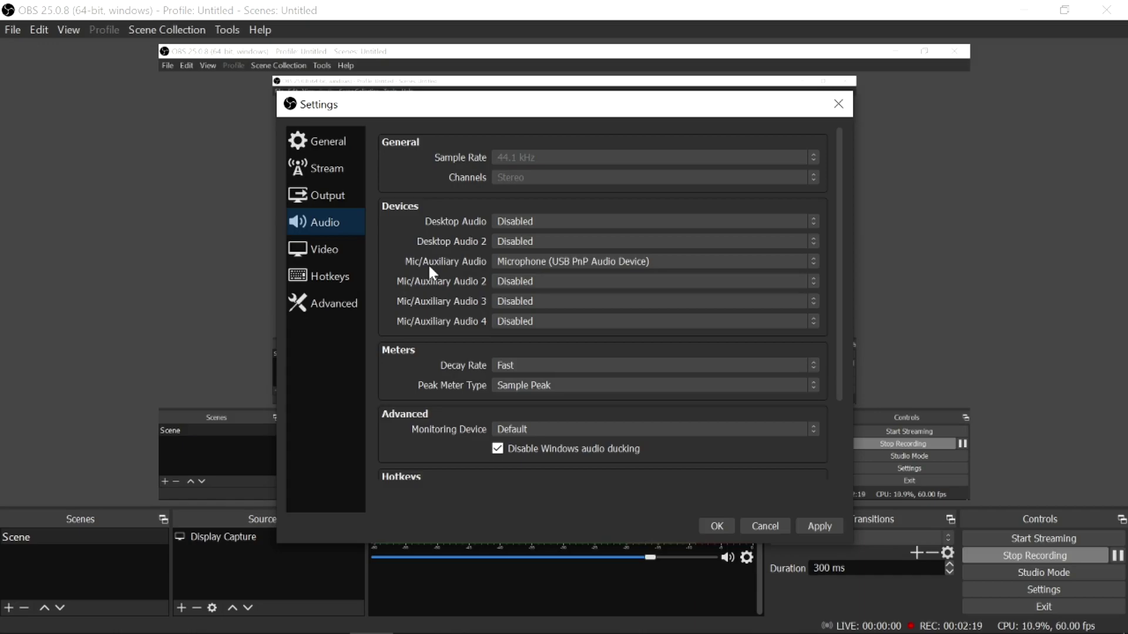
pyautogui.click(339, 256)
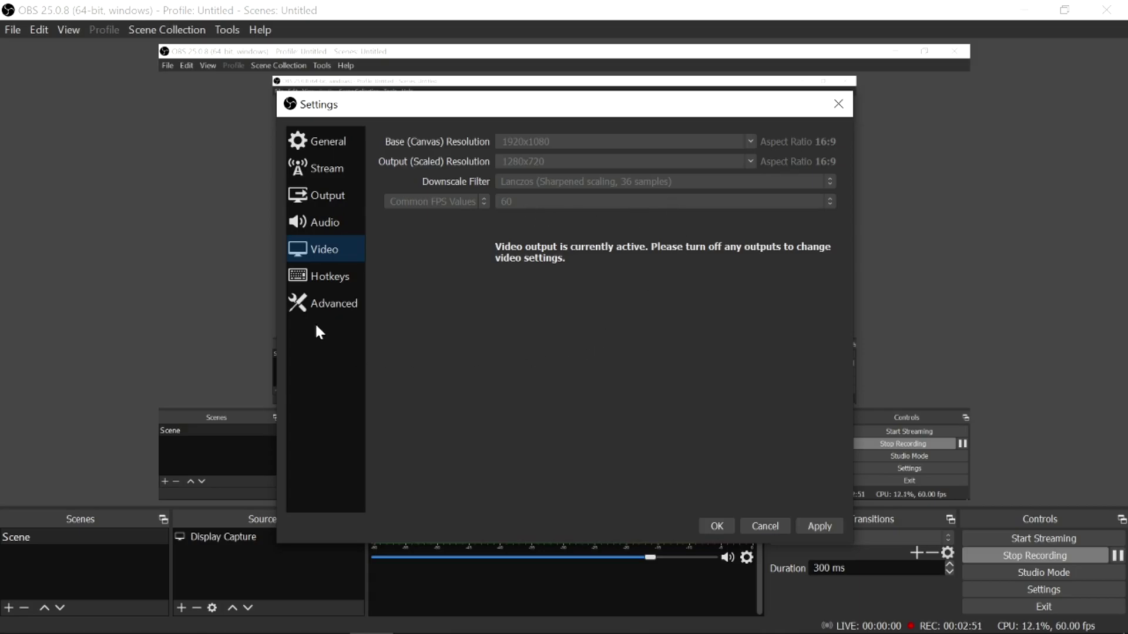
pyautogui.click(319, 284)
pyautogui.scroll(-2, 411, 264)
pyautogui.scroll(-1, 605, 317)
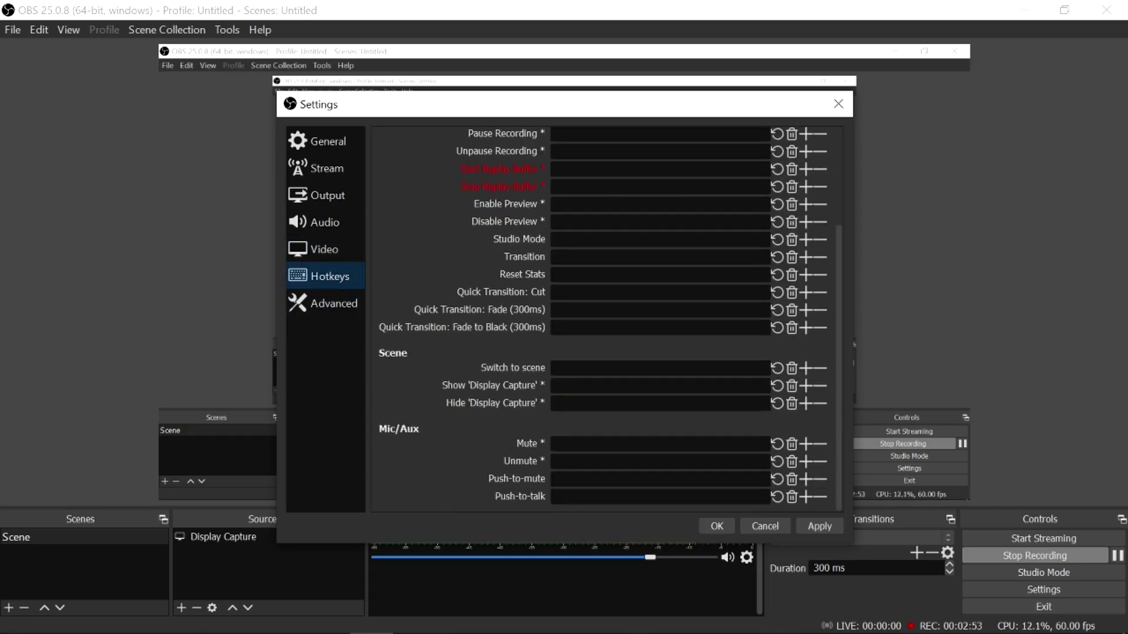
pyautogui.scroll(3, 605, 317)
pyautogui.click(588, 210)
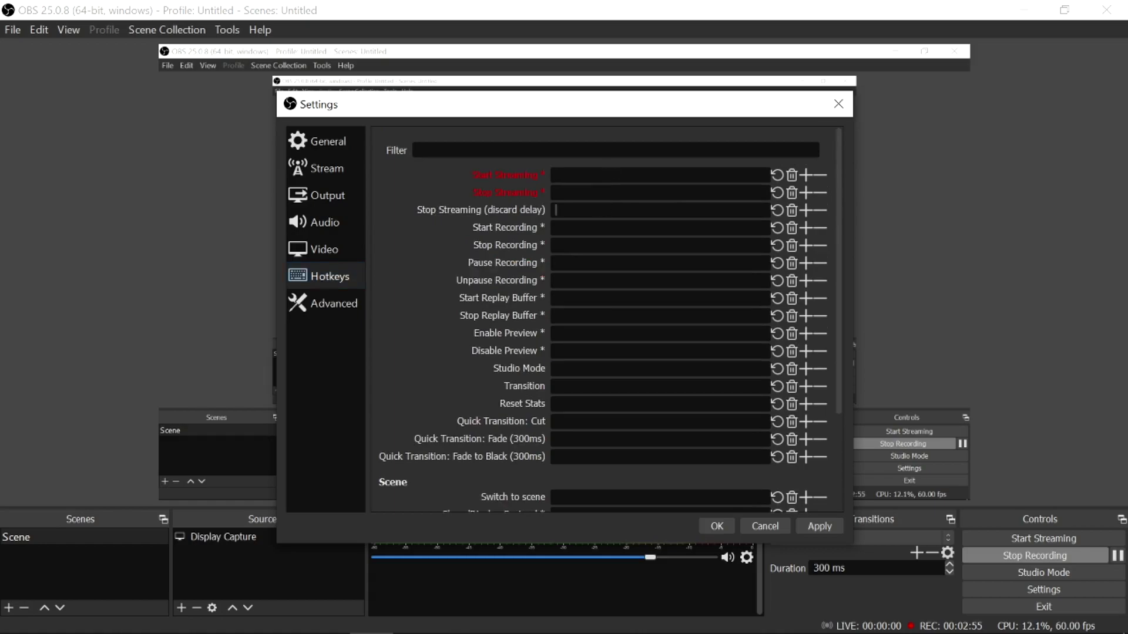
pyautogui.click(617, 173)
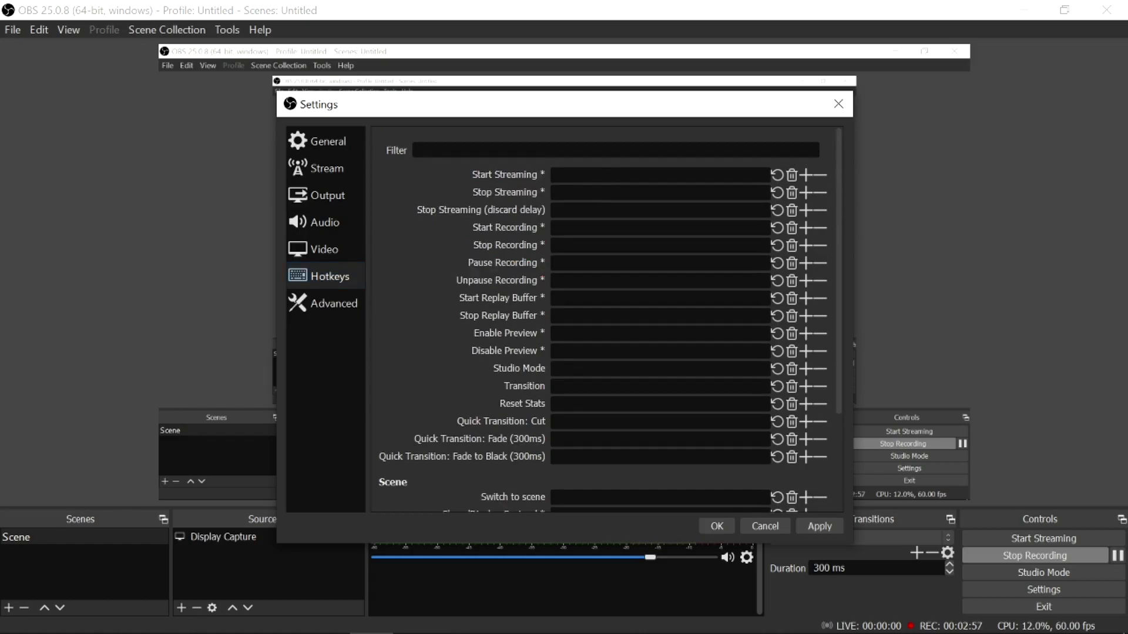
# Set the process priority to Above Normal in the advanced settings
pyautogui.click(358, 301)
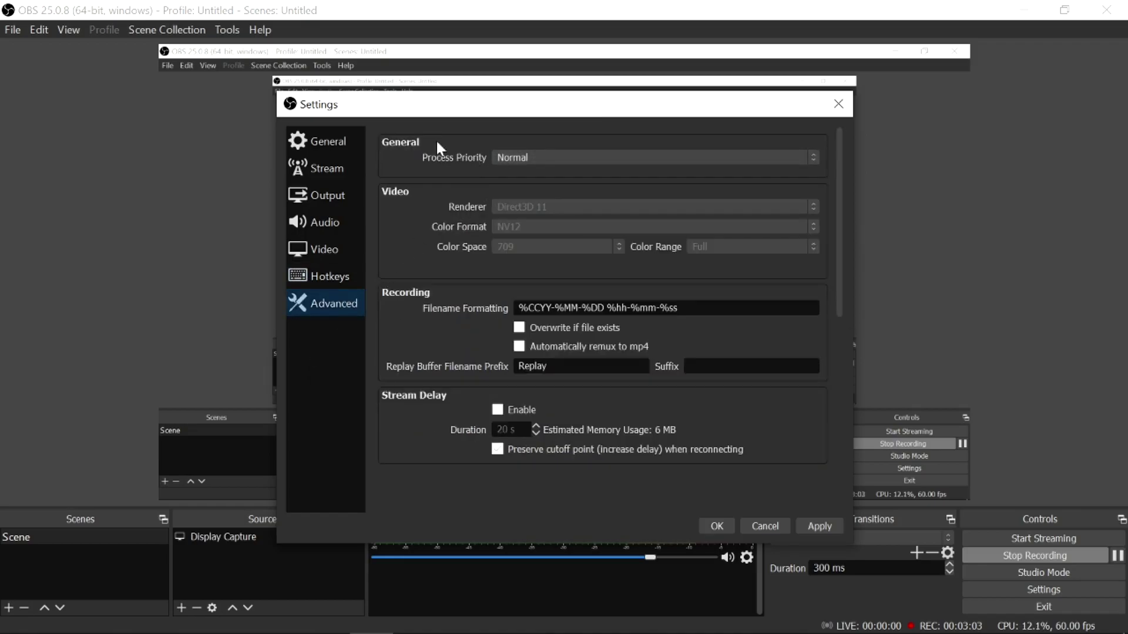
pyautogui.click(578, 158)
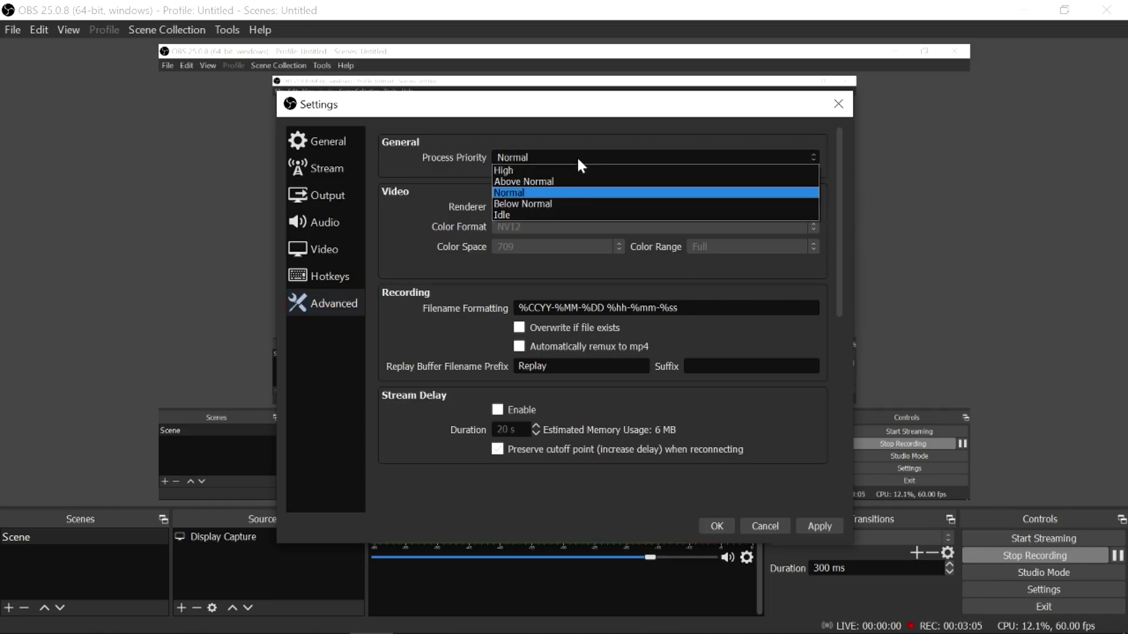
pyautogui.click(523, 189)
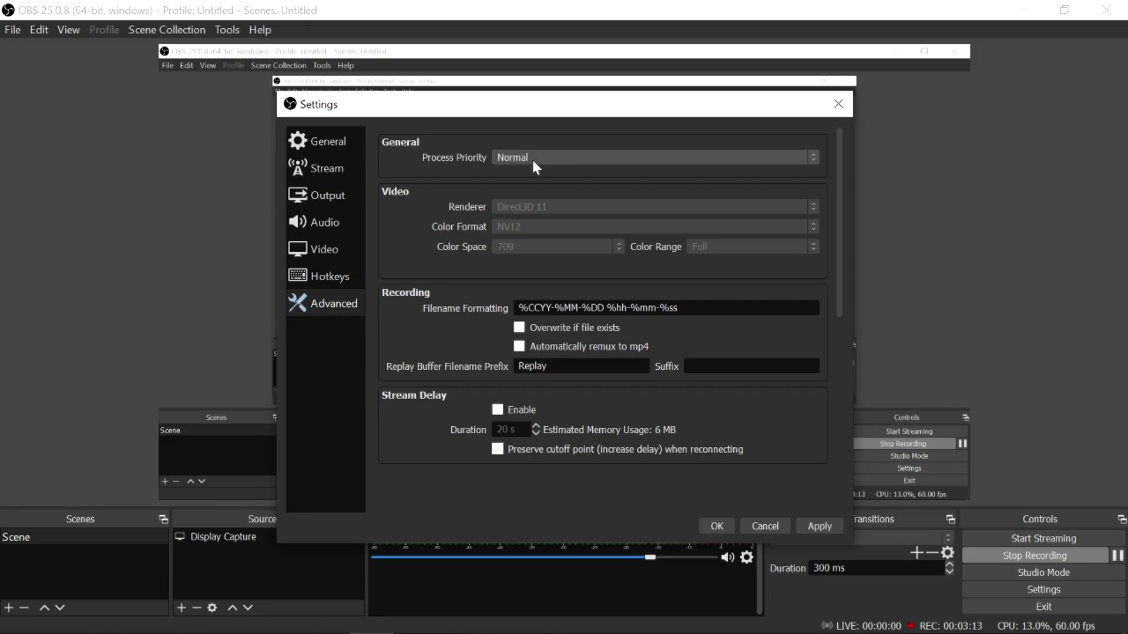
pyautogui.click(547, 153)
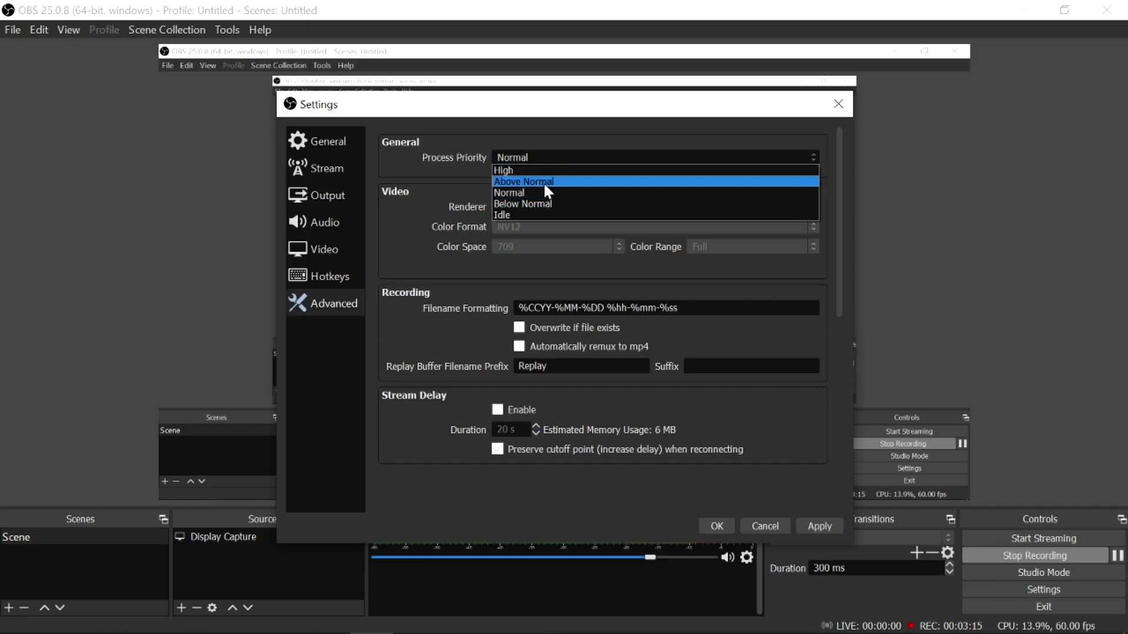
pyautogui.click(543, 181)
pyautogui.click(543, 163)
pyautogui.click(537, 180)
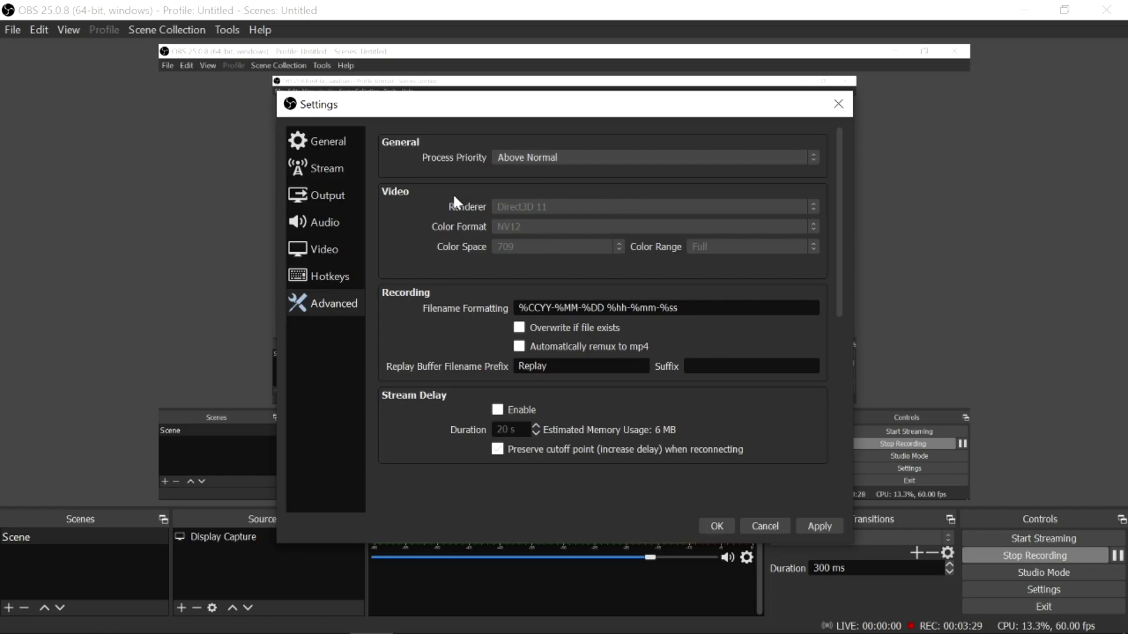
# Set the process priority to Normal and check the remaining advanced settings, including stream delay, reconnect and network
pyautogui.click(520, 157)
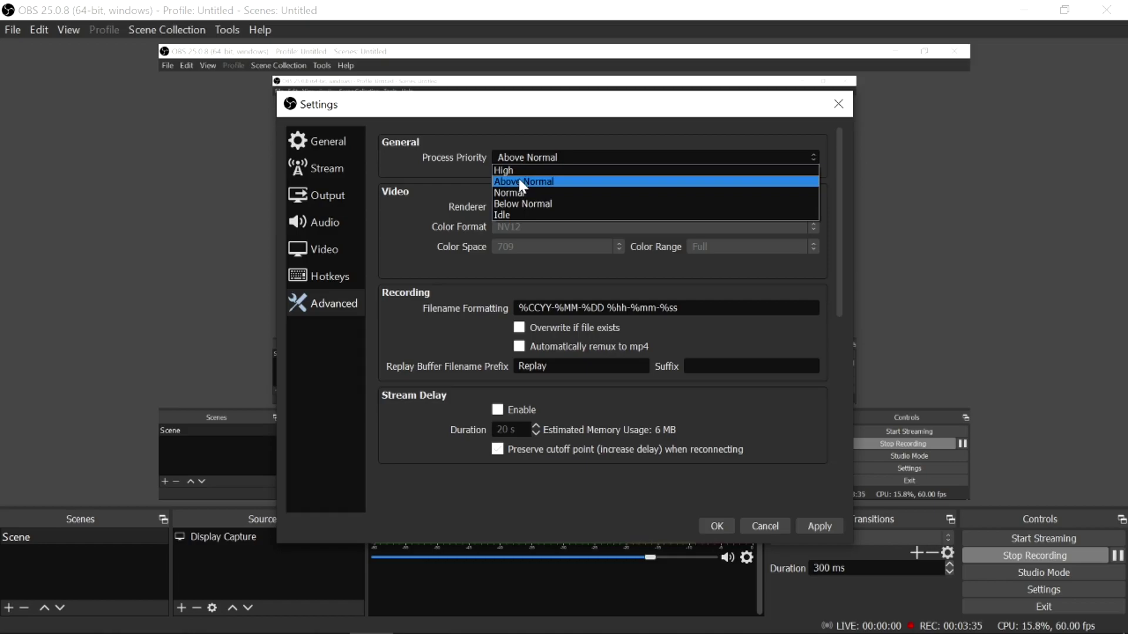
pyautogui.click(539, 193)
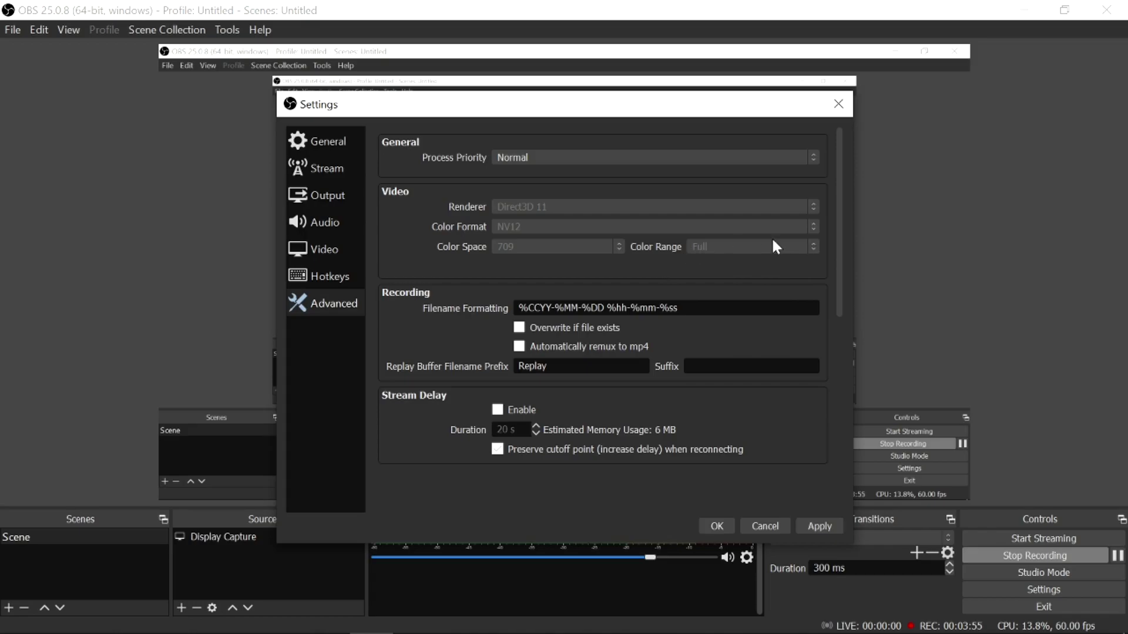
pyautogui.scroll(-3, 771, 246)
pyautogui.scroll(-3, 752, 291)
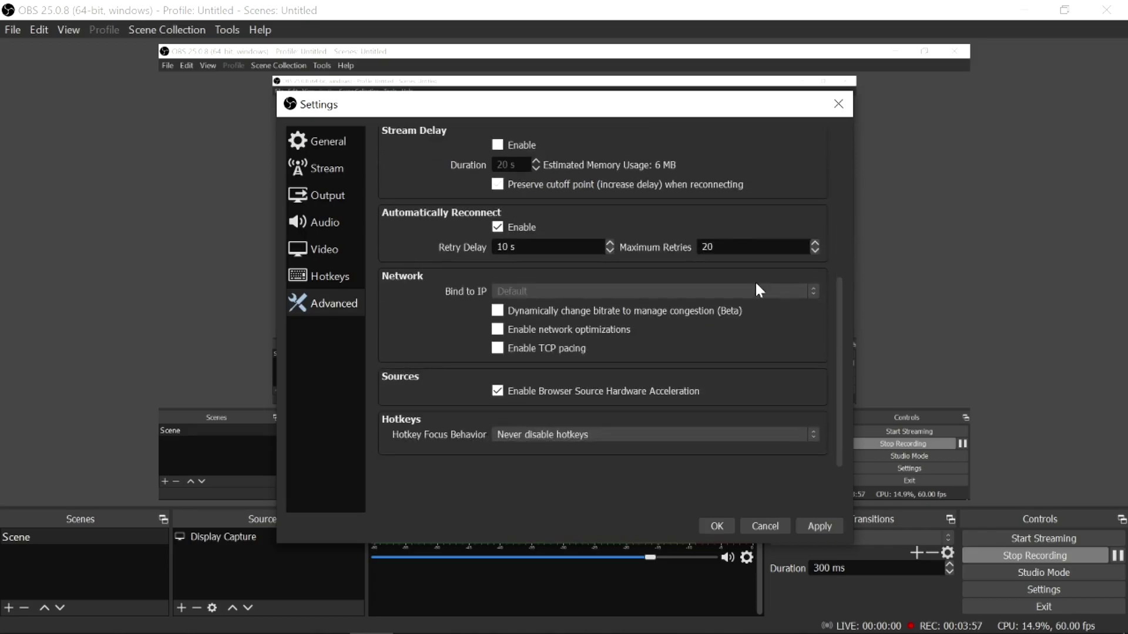
pyautogui.scroll(7, 761, 247)
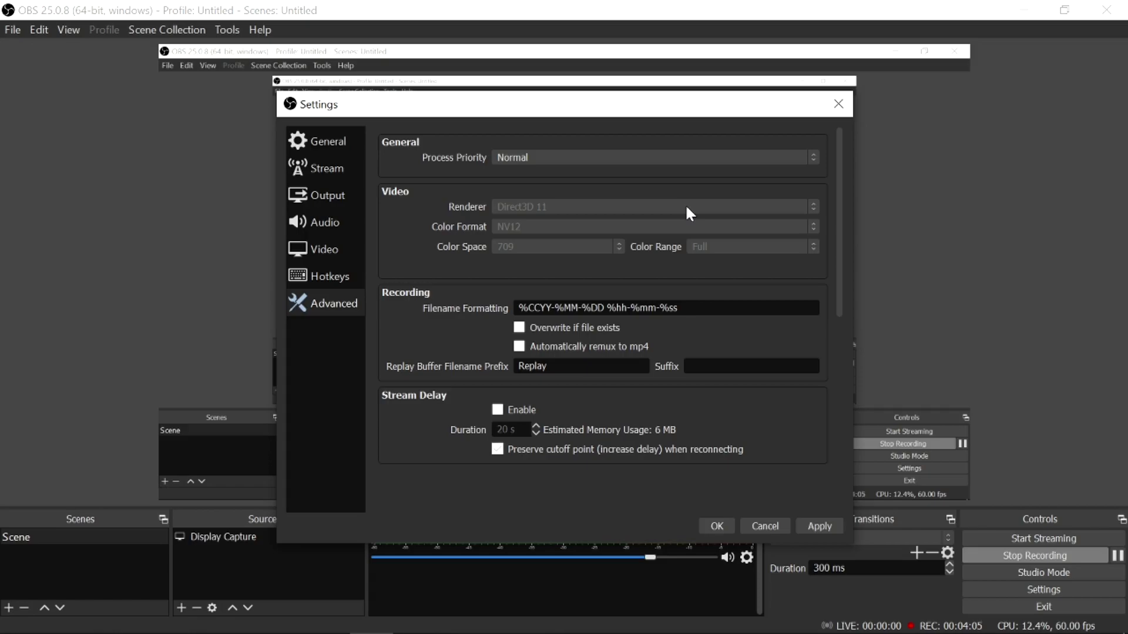
pyautogui.click(663, 153)
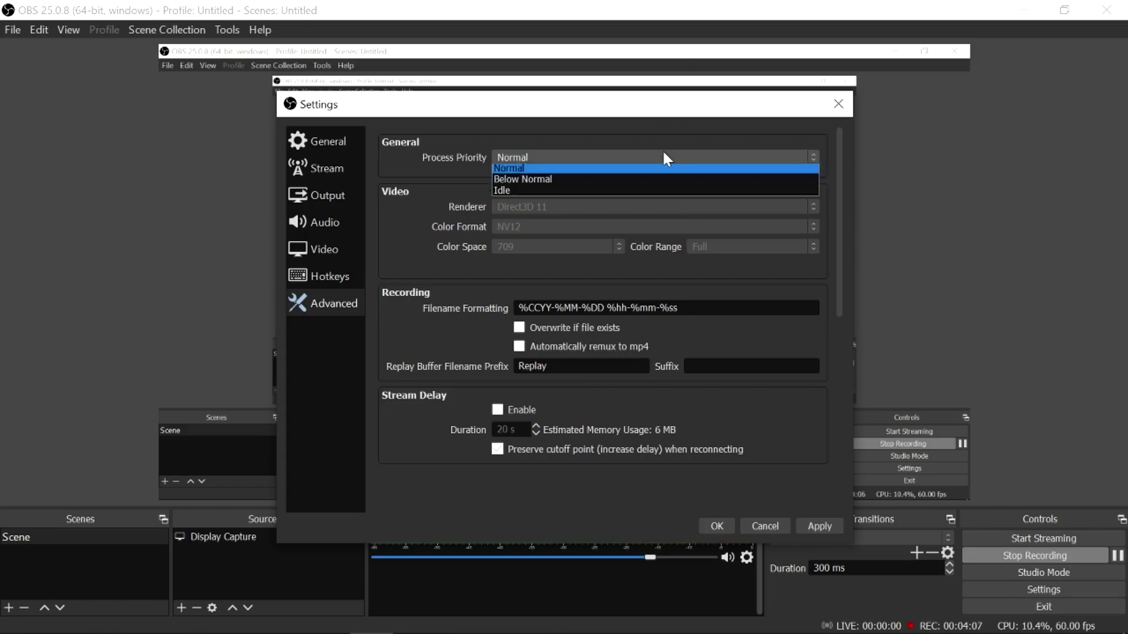
pyautogui.click(654, 163)
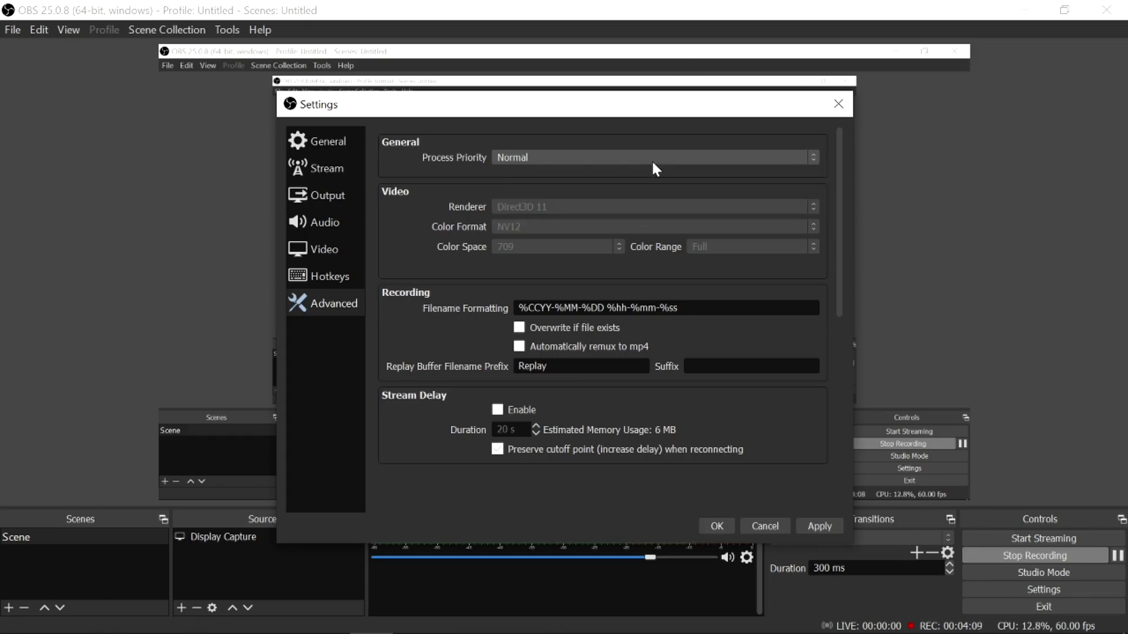